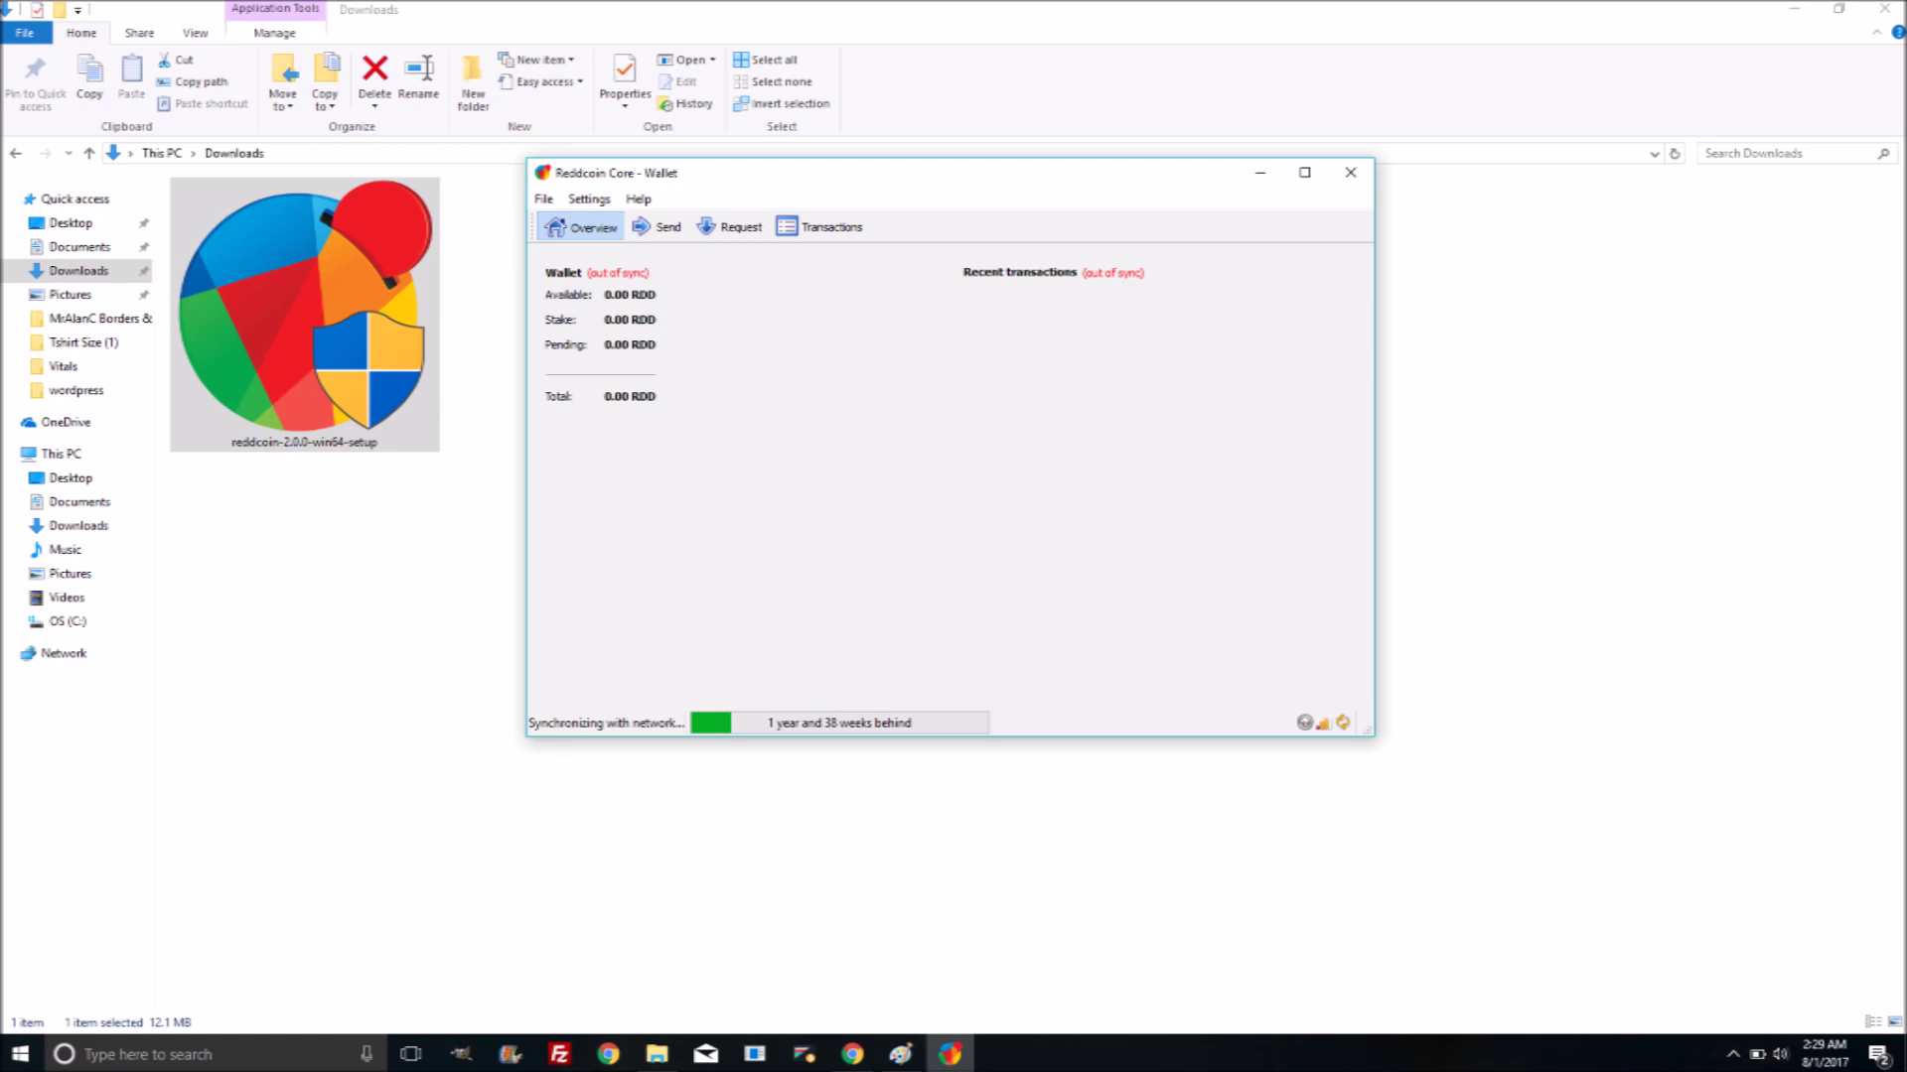
Show the wallet's receiving addresses list from the File menu.
click(544, 199)
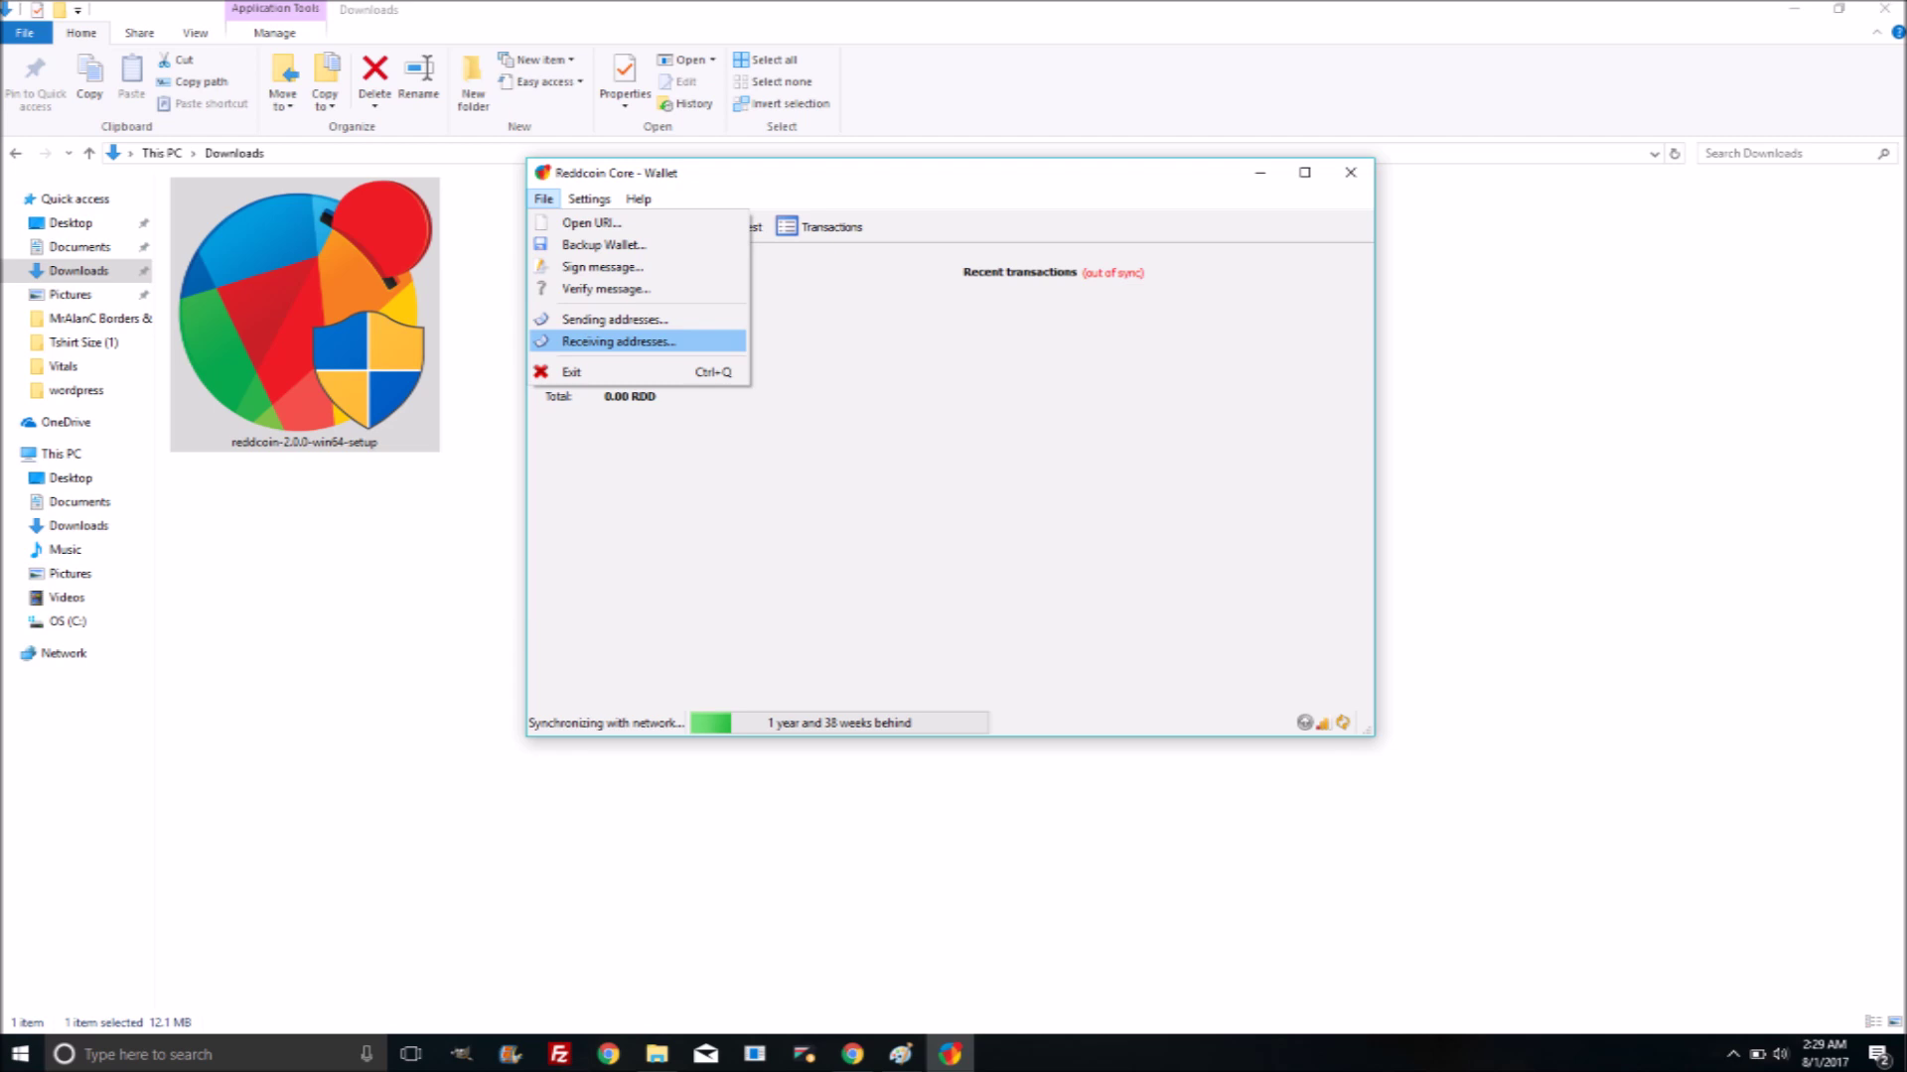
key(Return)
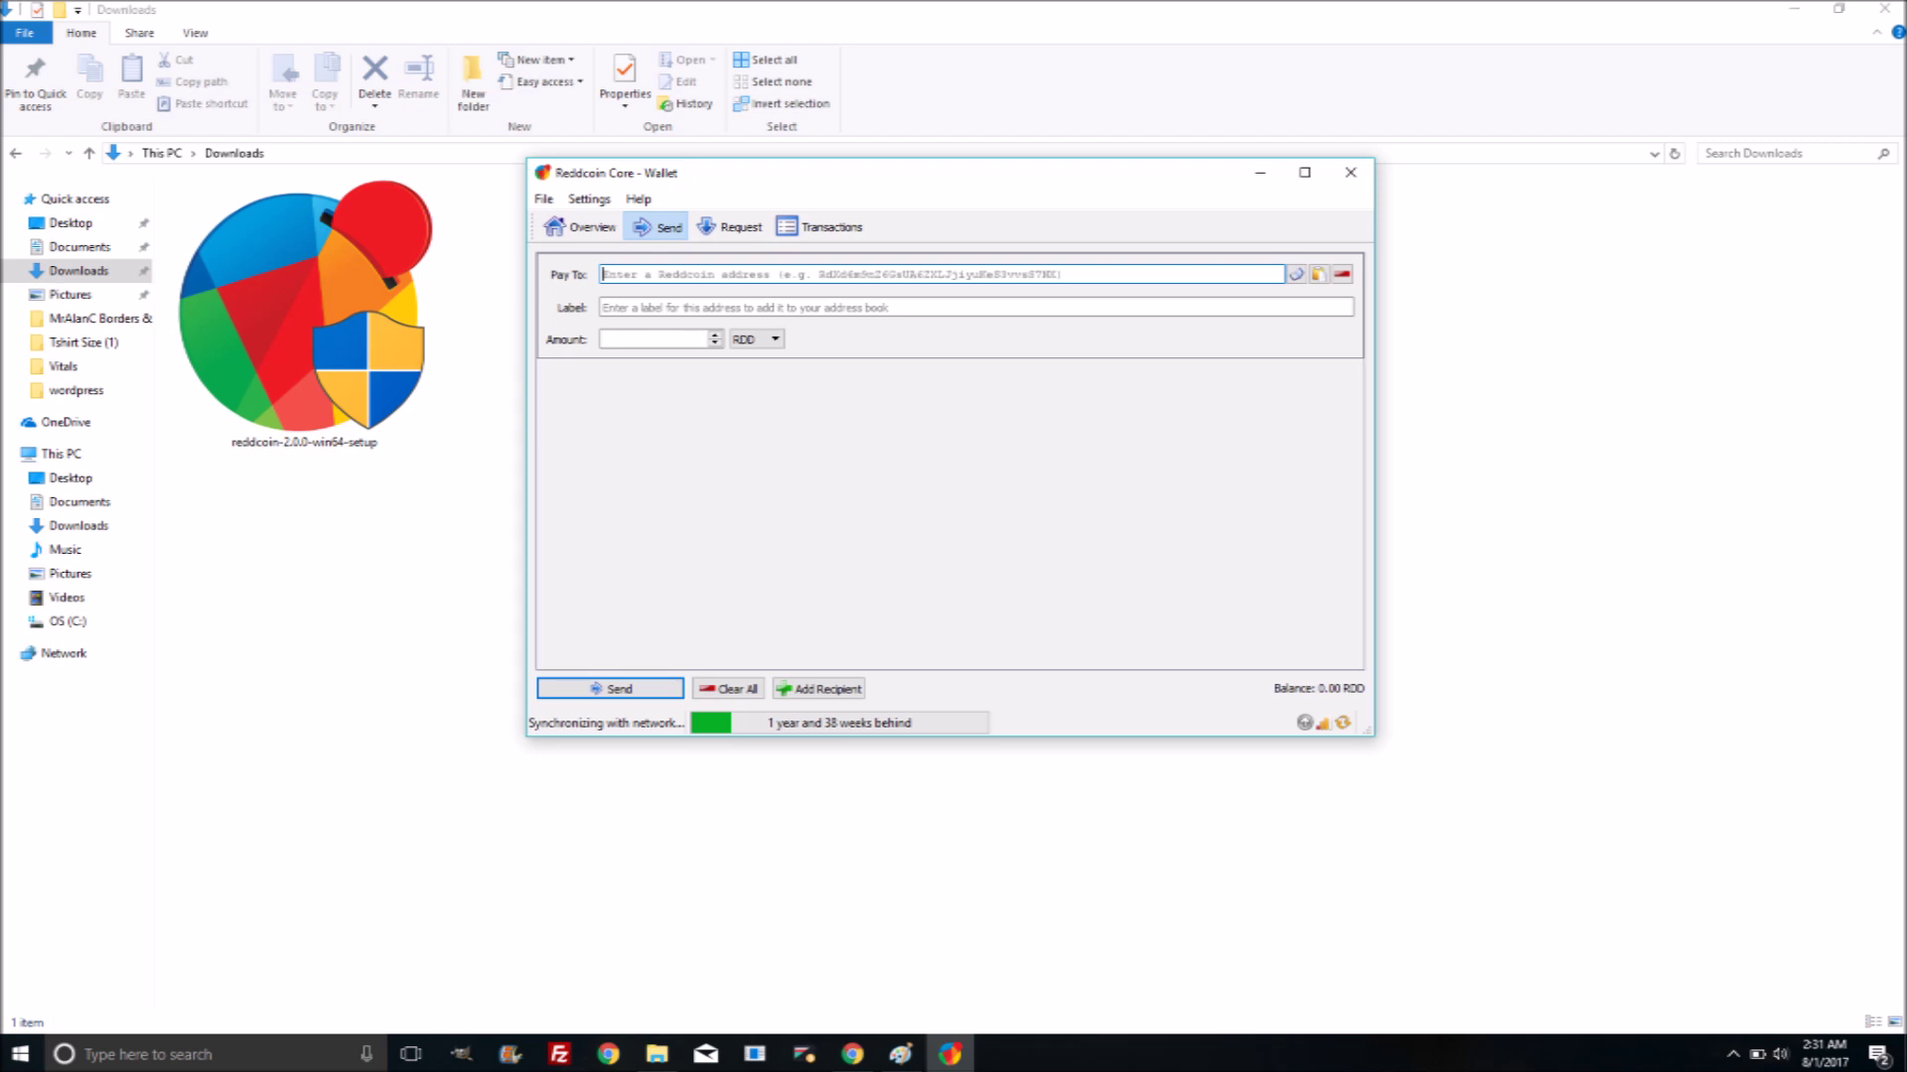
Switch to the Transactions page, showing the empty transaction history.
key(alt+4)
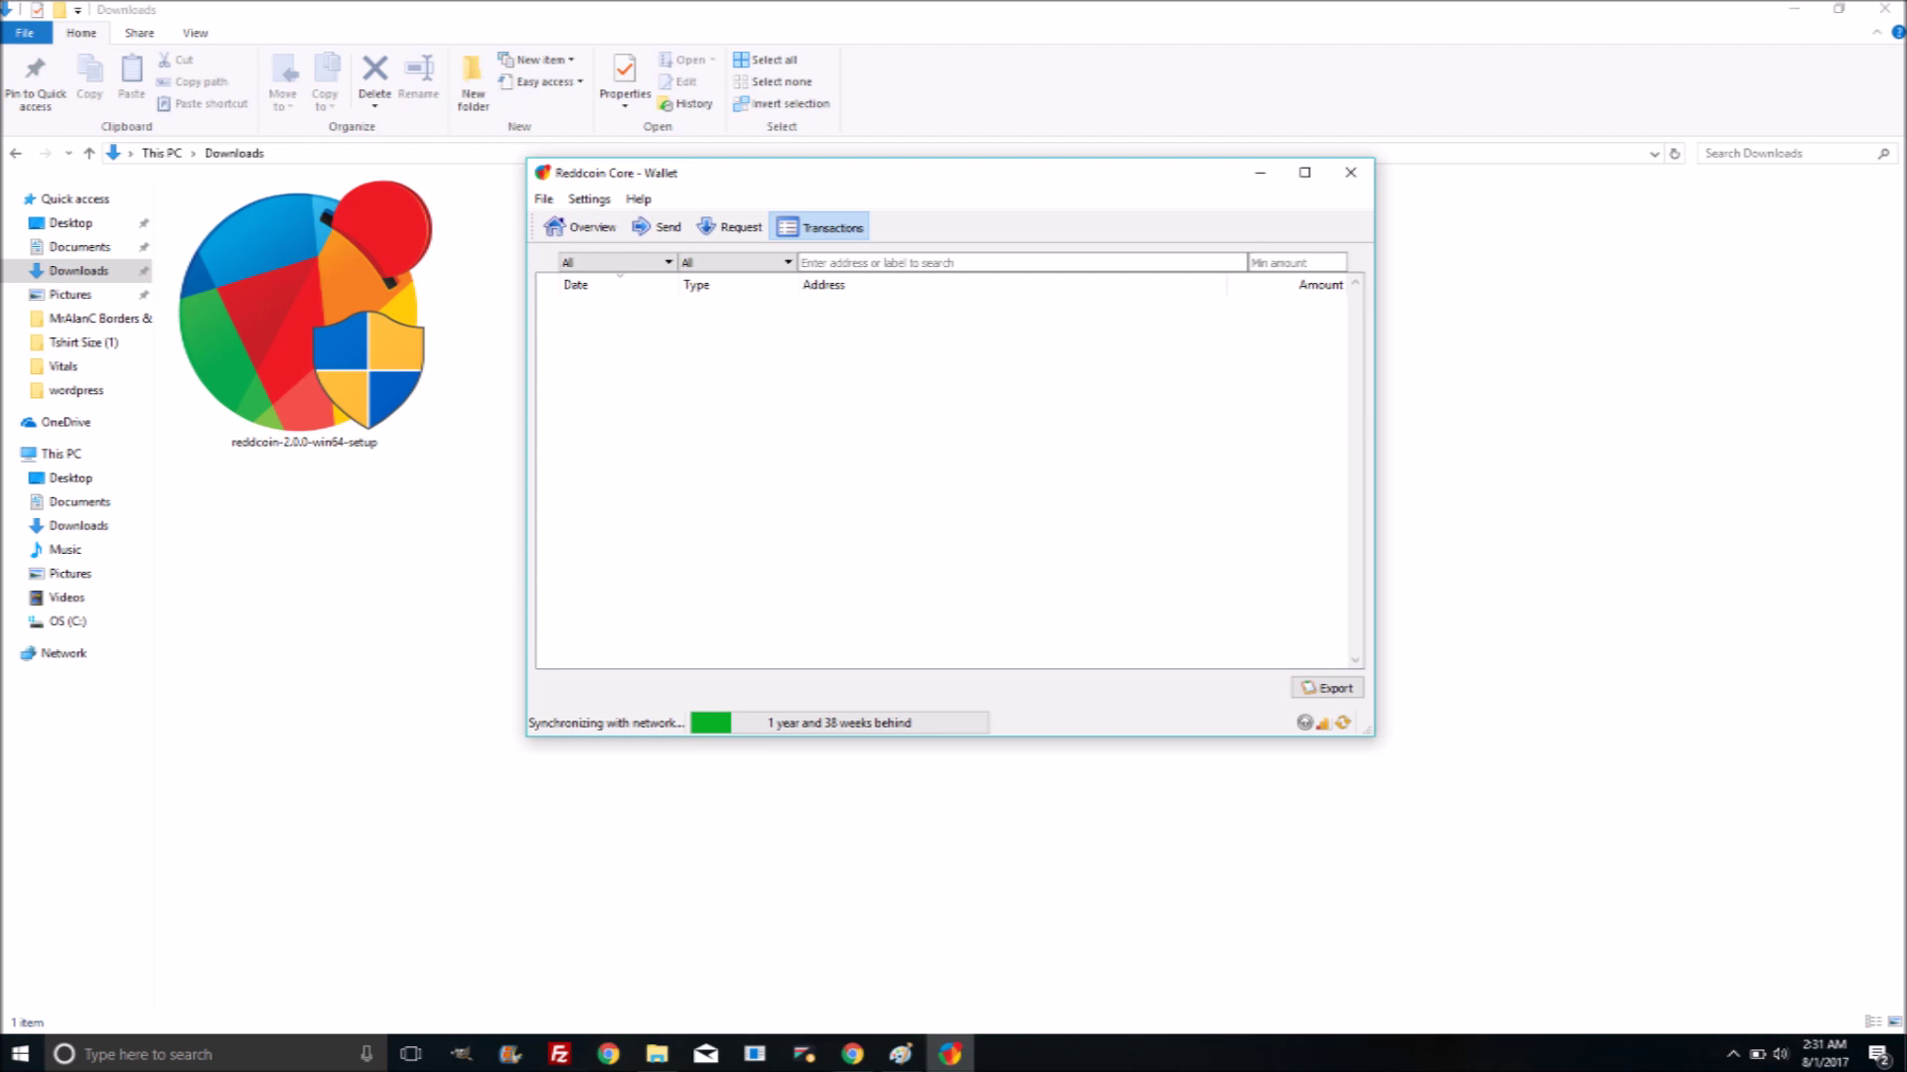